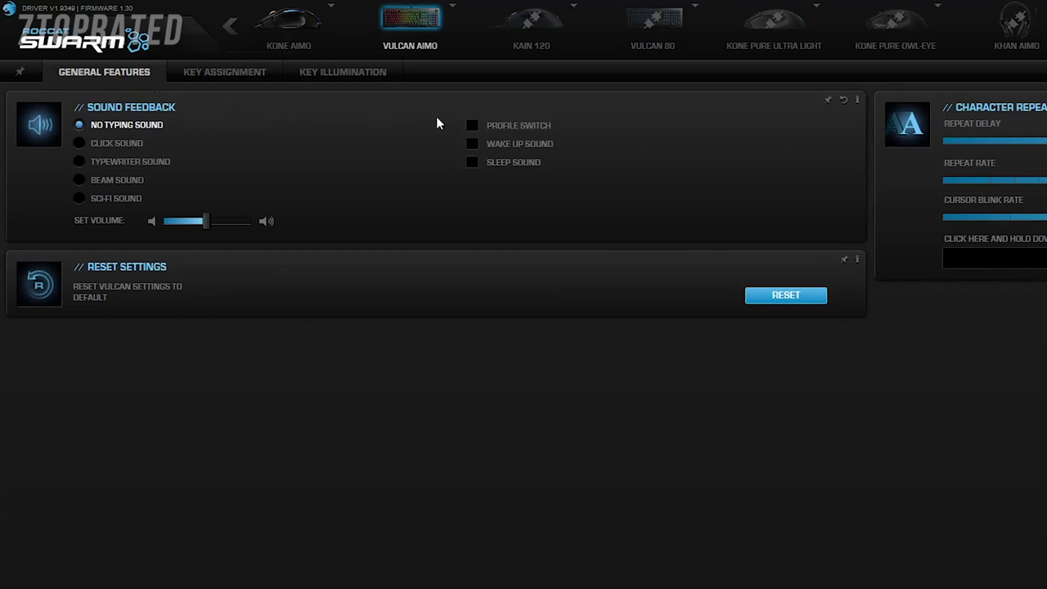
- Enable the Wake Up Sound option under Sound Feedback on the Vulcan AIMO General Features tab
{"action": "left_click", "coordinate": [473, 146]}
- Show the ROCCAT Swarm wave folder's .wav sound files beside the sound settings
{"action": "left_click", "coordinate": [471, 163]}
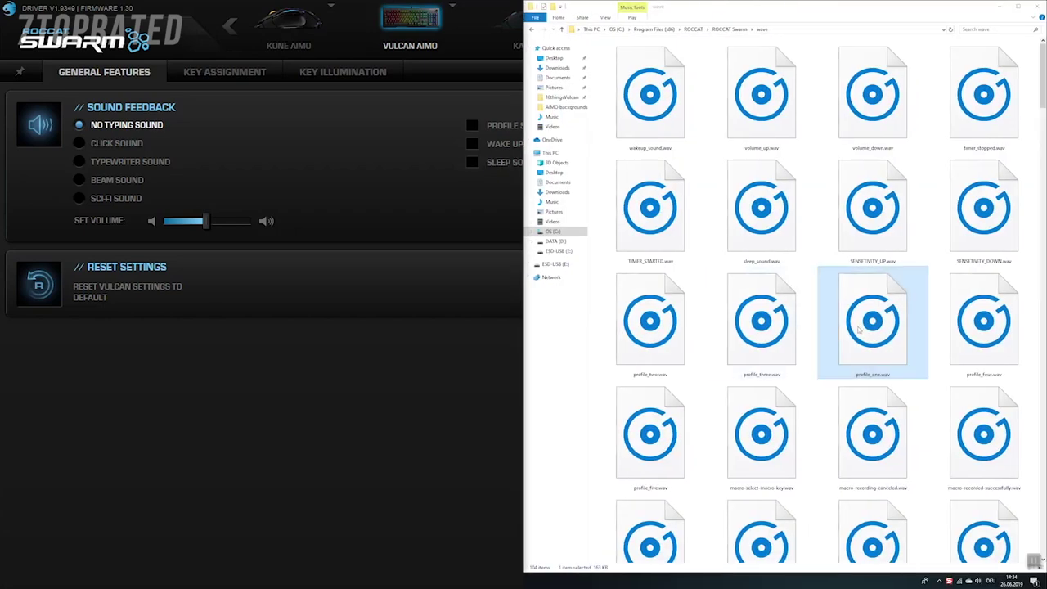